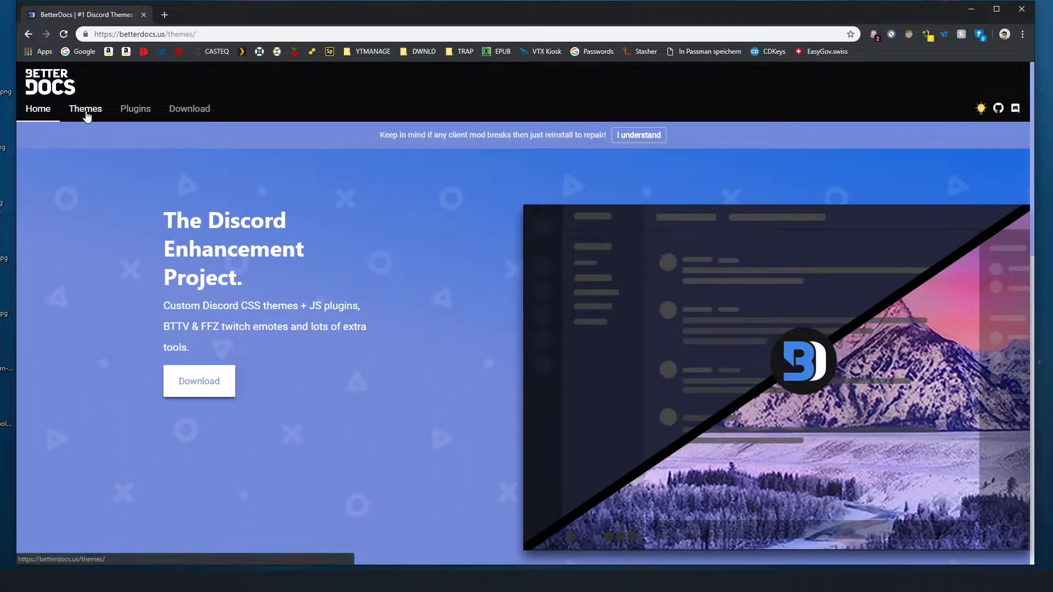
Browse the BetterDocs Themes page and highlight the ad placeholder's server-not-found error text
{"action": "left_click", "coordinate": [86, 116]}
{"action": "scroll", "coordinate": [602, 280], "scroll_direction": "down", "scroll_amount": 5}
{"action": "scroll", "coordinate": [497, 319], "scroll_direction": "up", "scroll_amount": 2}
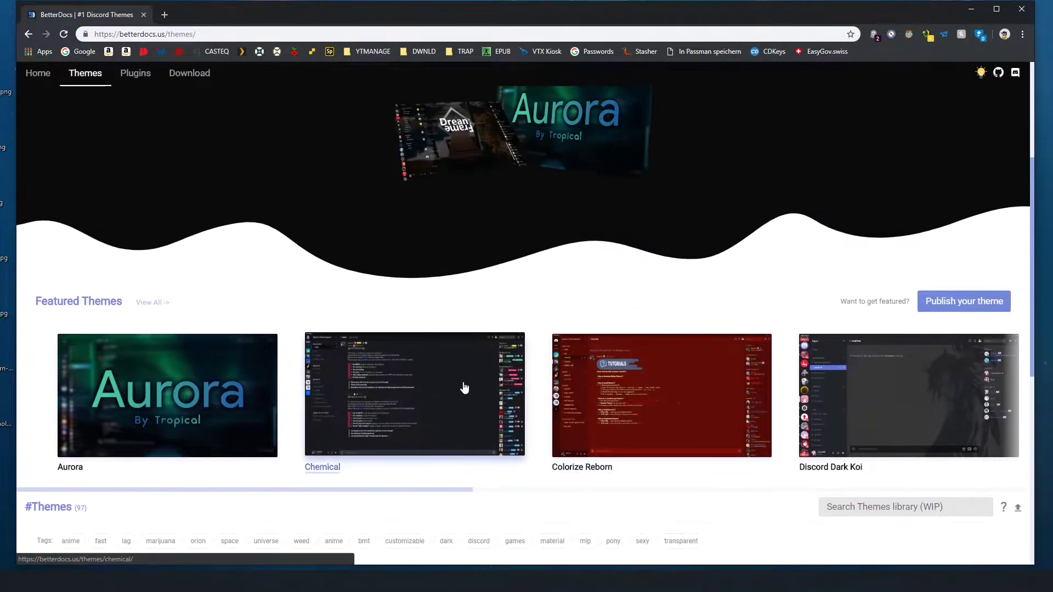
{"action": "scroll", "coordinate": [464, 385], "scroll_direction": "up", "scroll_amount": 3}
{"action": "scroll", "coordinate": [800, 269], "scroll_direction": "down", "scroll_amount": 3}
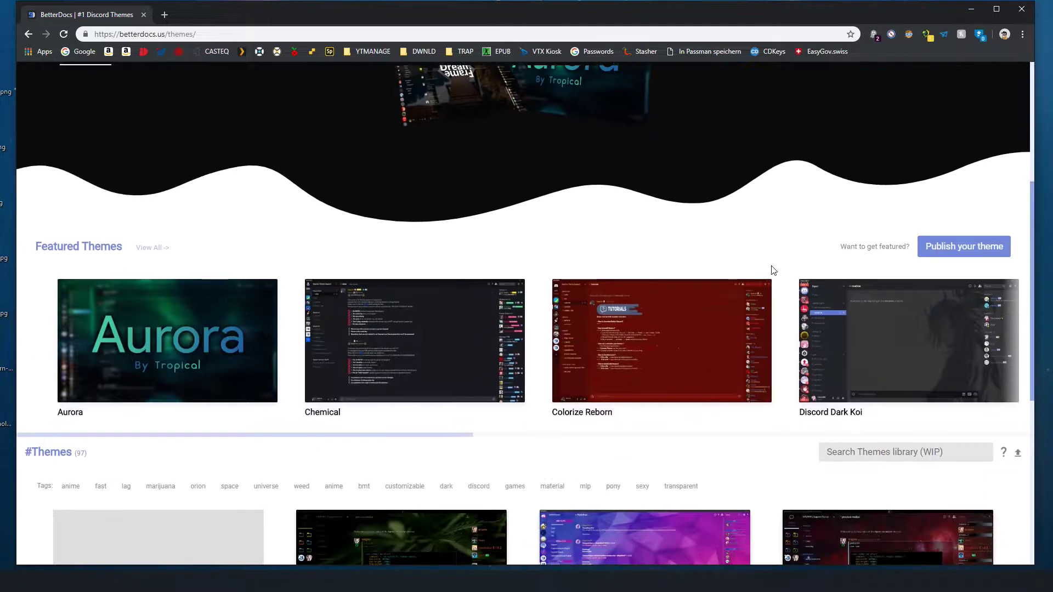
{"action": "scroll", "coordinate": [773, 268], "scroll_direction": "down", "scroll_amount": 3}
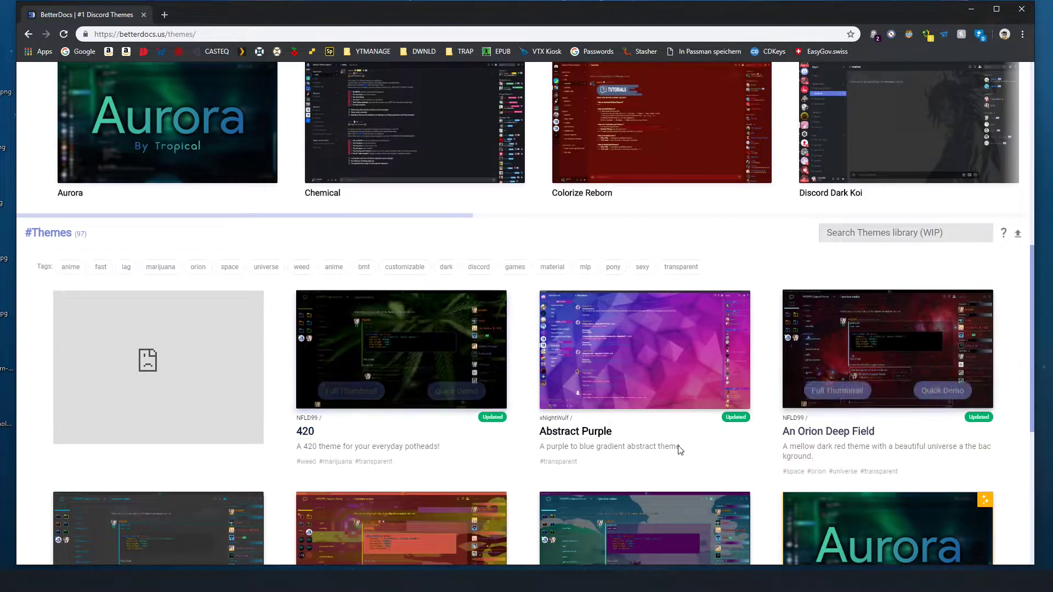
{"action": "scroll", "coordinate": [610, 247], "scroll_direction": "down", "scroll_amount": 1}
{"action": "scroll", "coordinate": [578, 316], "scroll_direction": "down", "scroll_amount": 4}
{"action": "scroll", "coordinate": [579, 316], "scroll_direction": "down", "scroll_amount": 1}
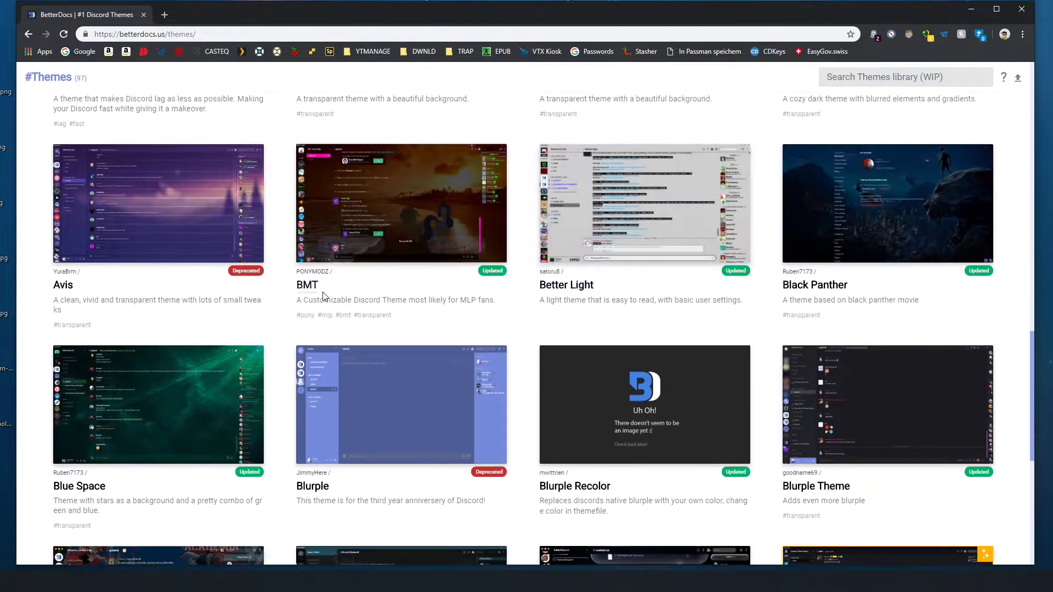
{"action": "scroll", "coordinate": [940, 358], "scroll_direction": "up", "scroll_amount": 5}
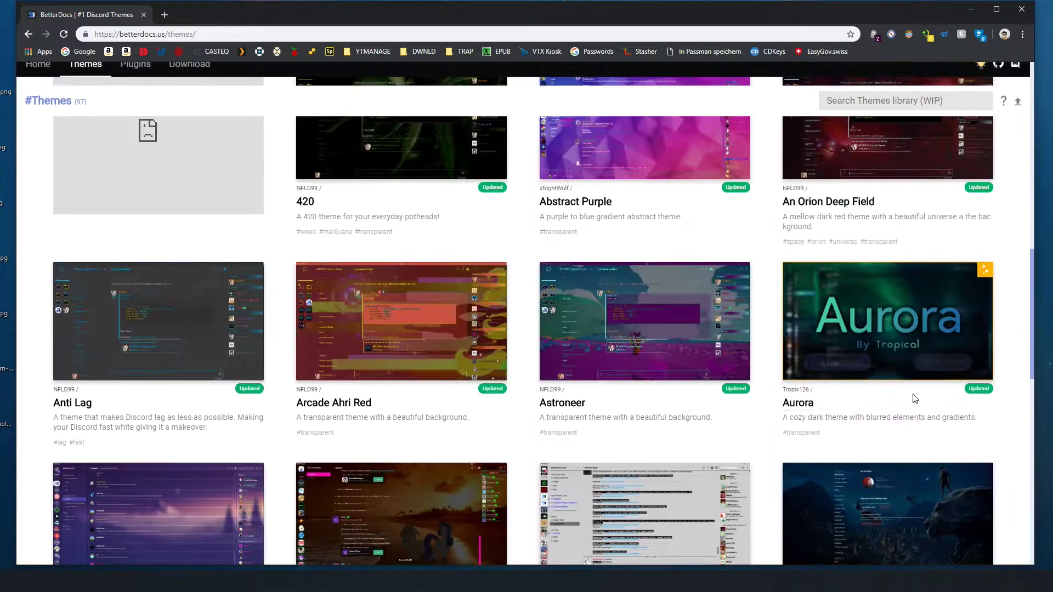
{"action": "scroll", "coordinate": [914, 396], "scroll_direction": "up", "scroll_amount": 7}
{"action": "scroll", "coordinate": [351, 248], "scroll_direction": "up", "scroll_amount": 2}
{"action": "scroll", "coordinate": [454, 278], "scroll_direction": "down", "scroll_amount": 5}
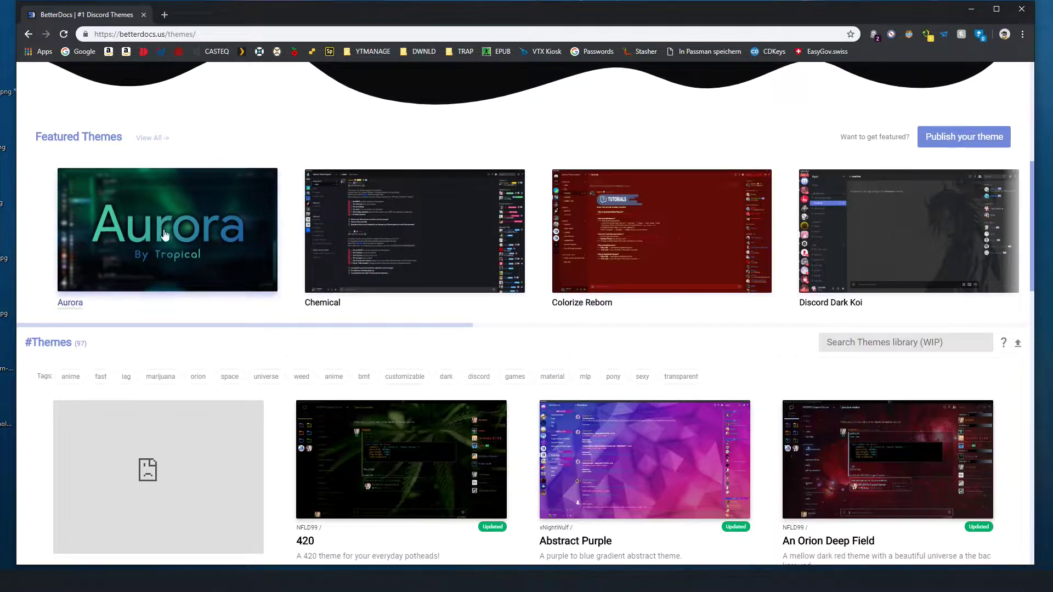
{"action": "scroll", "coordinate": [464, 148], "scroll_direction": "up", "scroll_amount": 5}
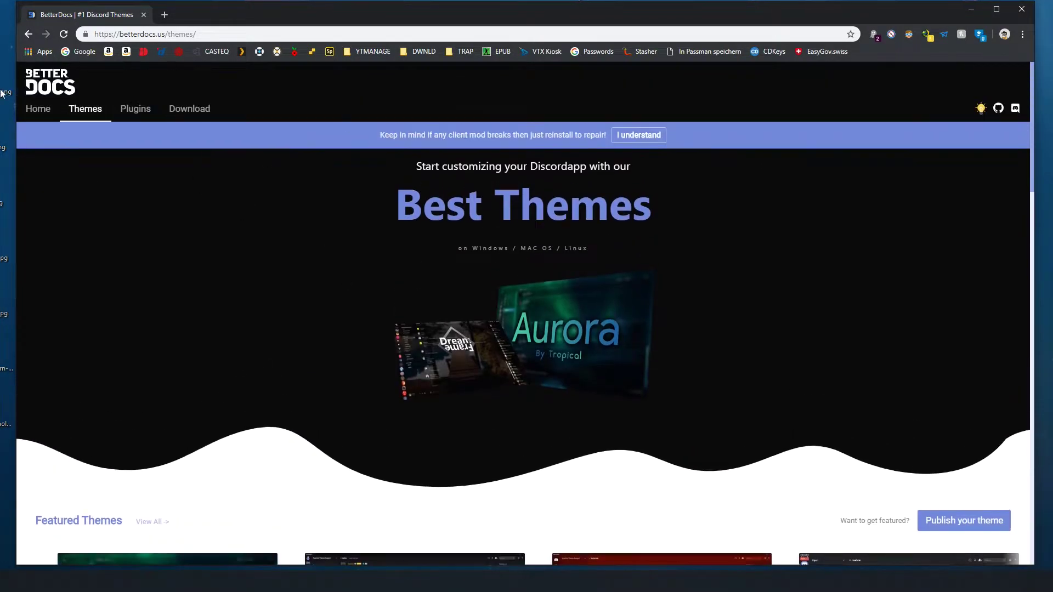
{"action": "scroll", "coordinate": [412, 329], "scroll_direction": "down", "scroll_amount": 3}
{"action": "scroll", "coordinate": [619, 503], "scroll_direction": "down", "scroll_amount": 2}
{"action": "scroll", "coordinate": [618, 503], "scroll_direction": "down", "scroll_amount": 3}
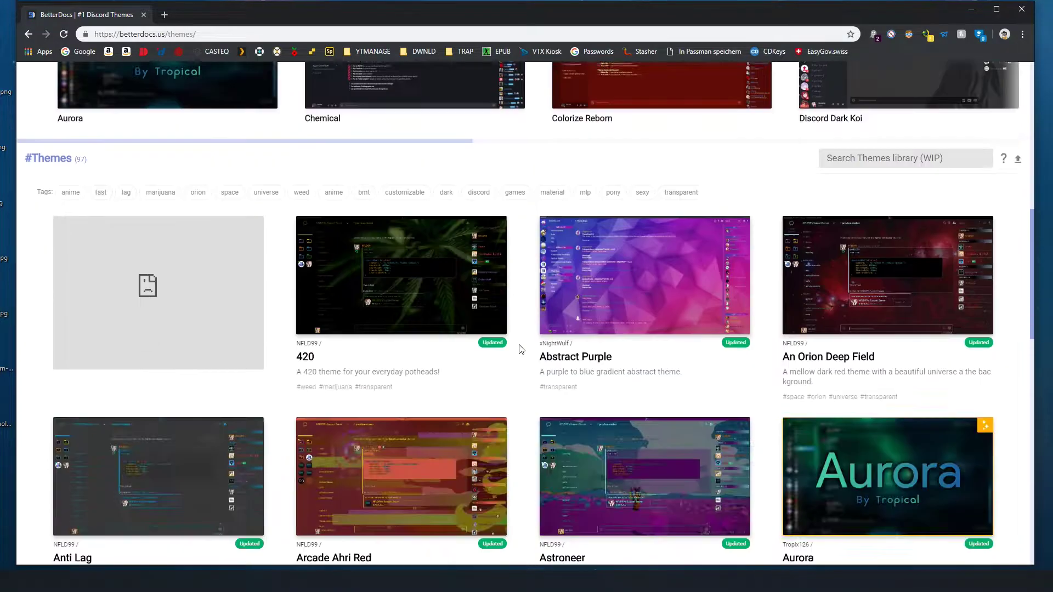
{"action": "scroll", "coordinate": [963, 396], "scroll_direction": "down", "scroll_amount": 2}
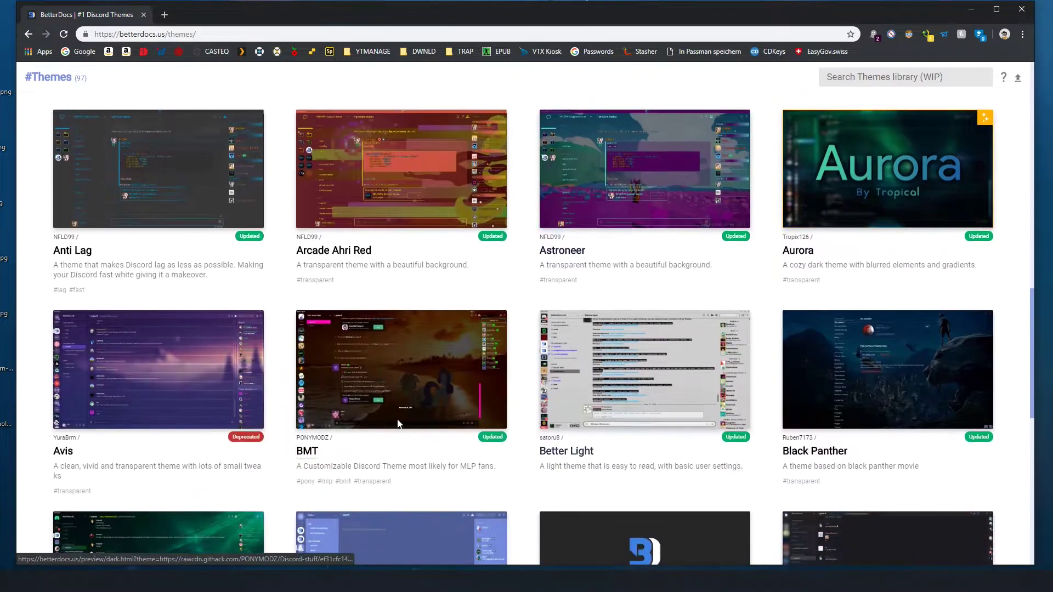
{"action": "scroll", "coordinate": [663, 464], "scroll_direction": "up", "scroll_amount": 5}
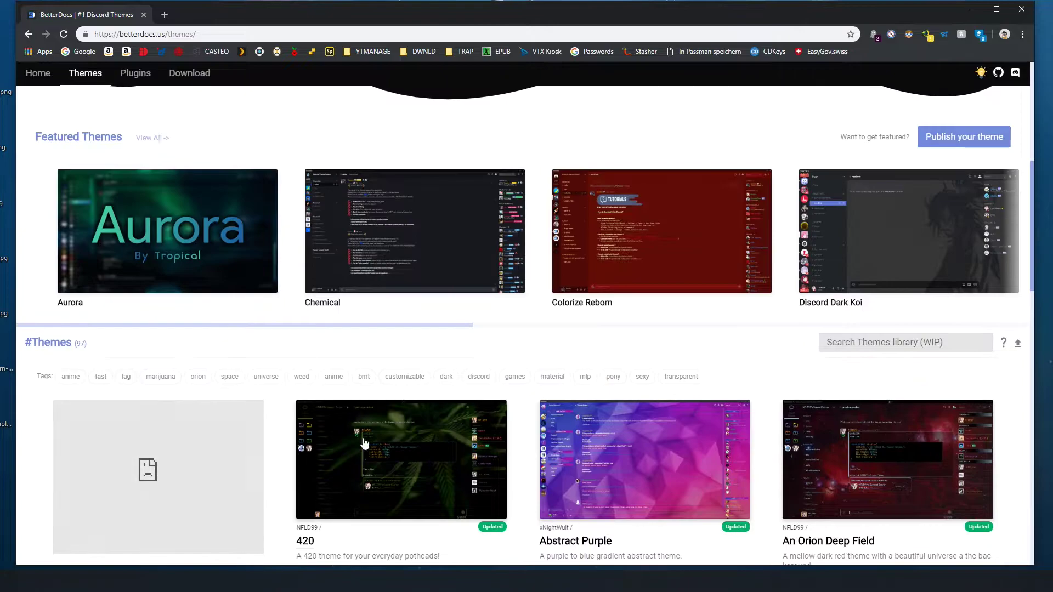
{"action": "scroll", "coordinate": [165, 428], "scroll_direction": "down", "scroll_amount": 1}
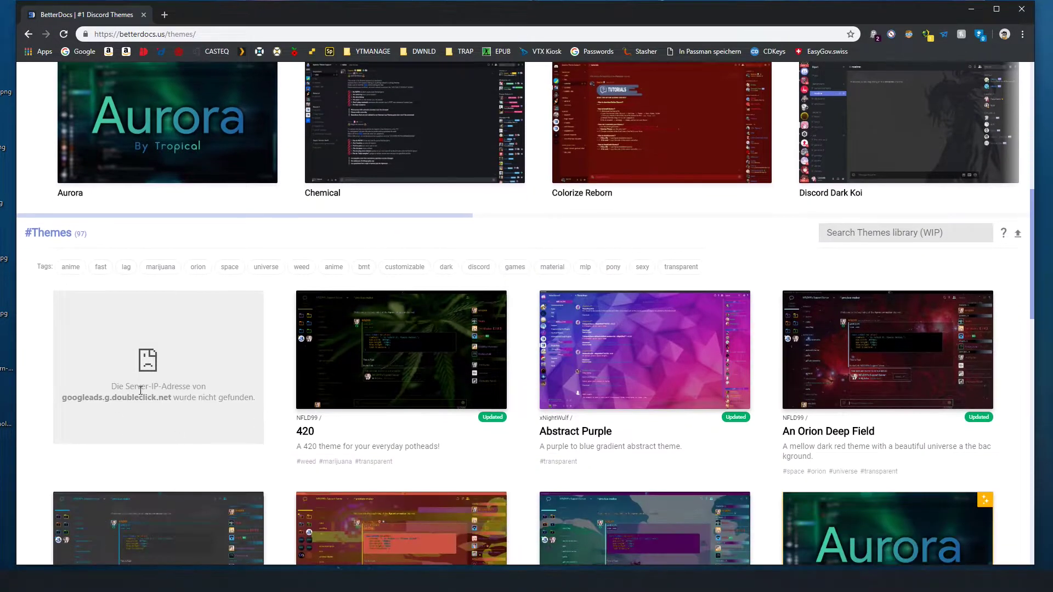
{"action": "left_click_drag", "start_coordinate": [112, 385], "coordinate": [252, 399]}
{"action": "left_click_drag", "start_coordinate": [255, 399], "coordinate": [116, 384]}
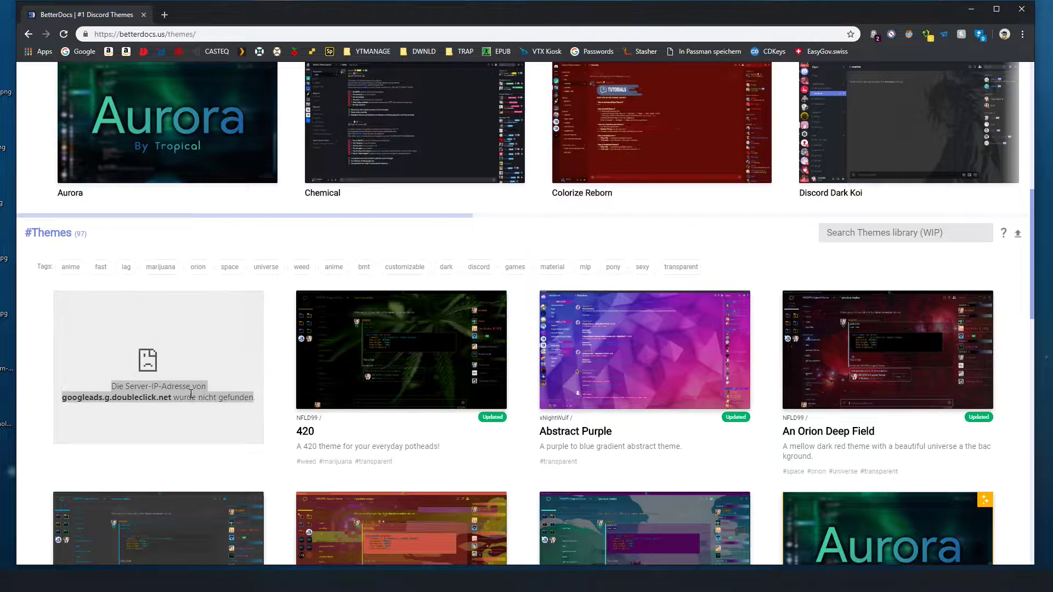
{"action": "scroll", "coordinate": [235, 409], "scroll_direction": "up", "scroll_amount": 10}
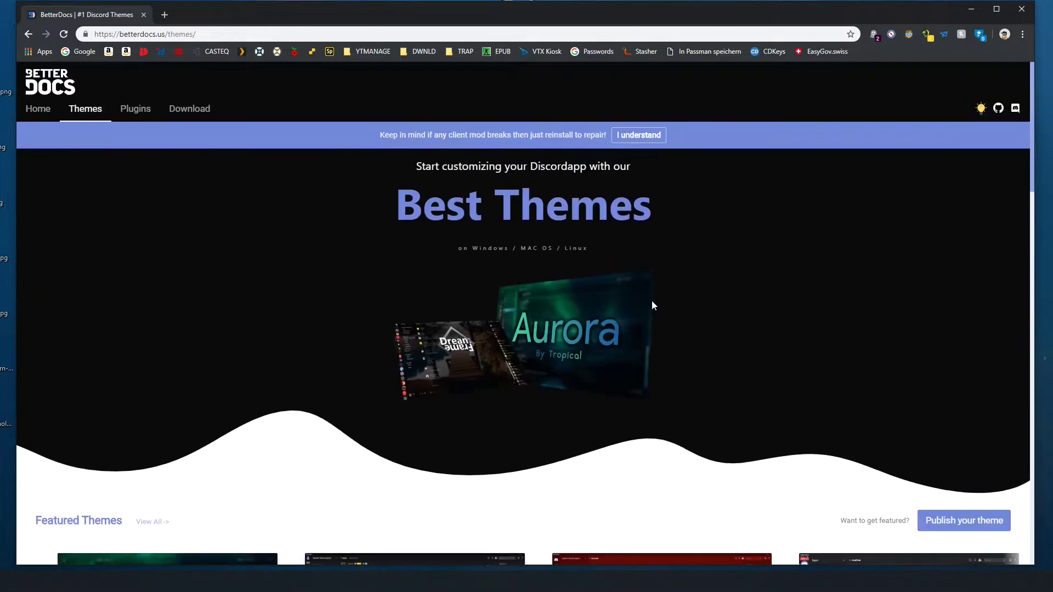
{"action": "scroll", "coordinate": [664, 389], "scroll_direction": "down", "scroll_amount": 1}
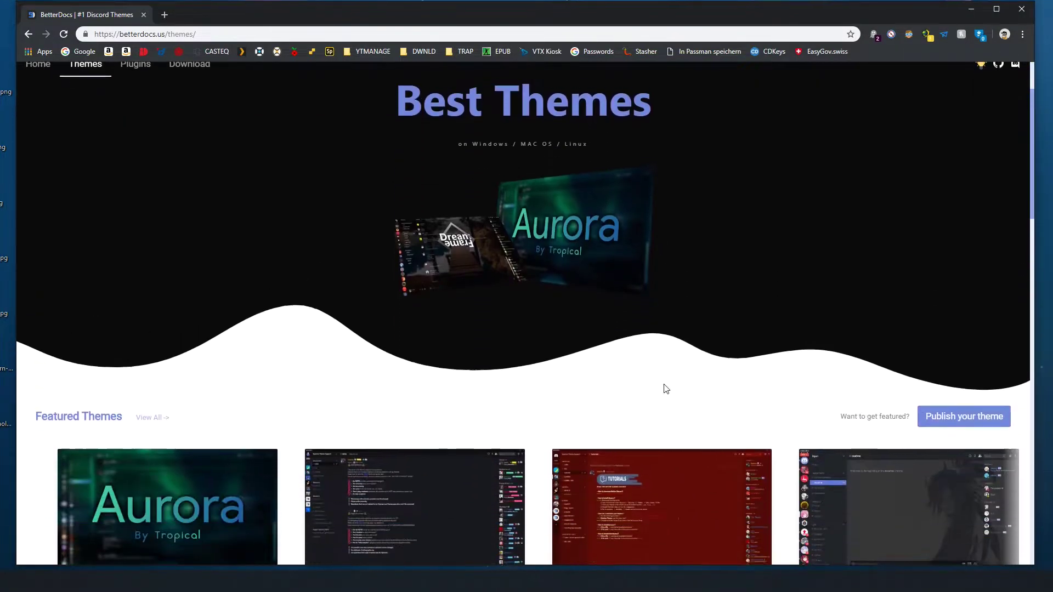
{"action": "scroll", "coordinate": [667, 384], "scroll_direction": "down", "scroll_amount": 1}
{"action": "scroll", "coordinate": [659, 375], "scroll_direction": "up", "scroll_amount": 2}
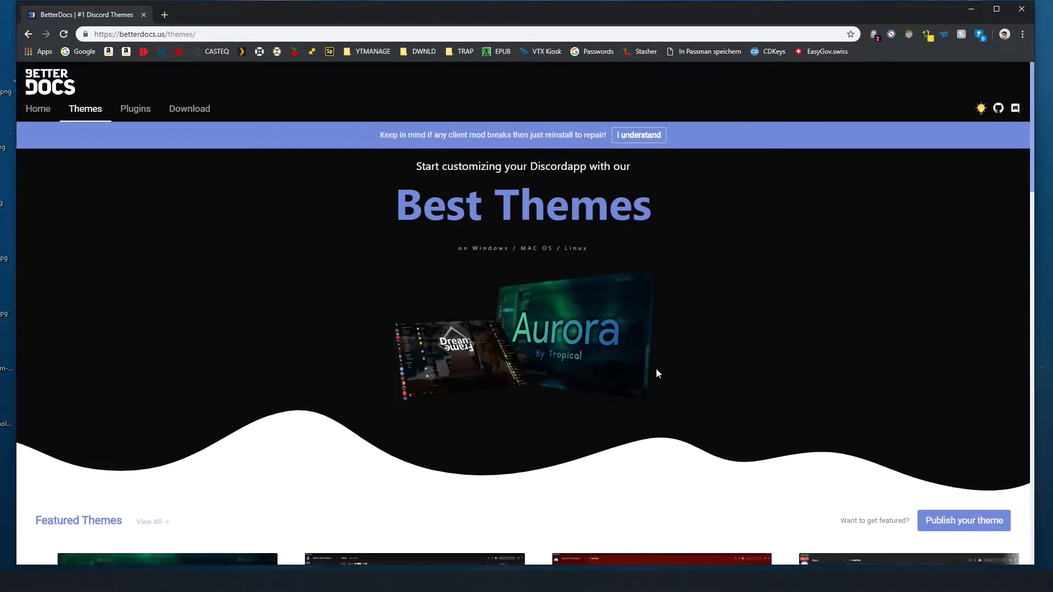
{"action": "scroll", "coordinate": [654, 374], "scroll_direction": "down", "scroll_amount": 3}
{"action": "scroll", "coordinate": [653, 375], "scroll_direction": "down", "scroll_amount": 2}
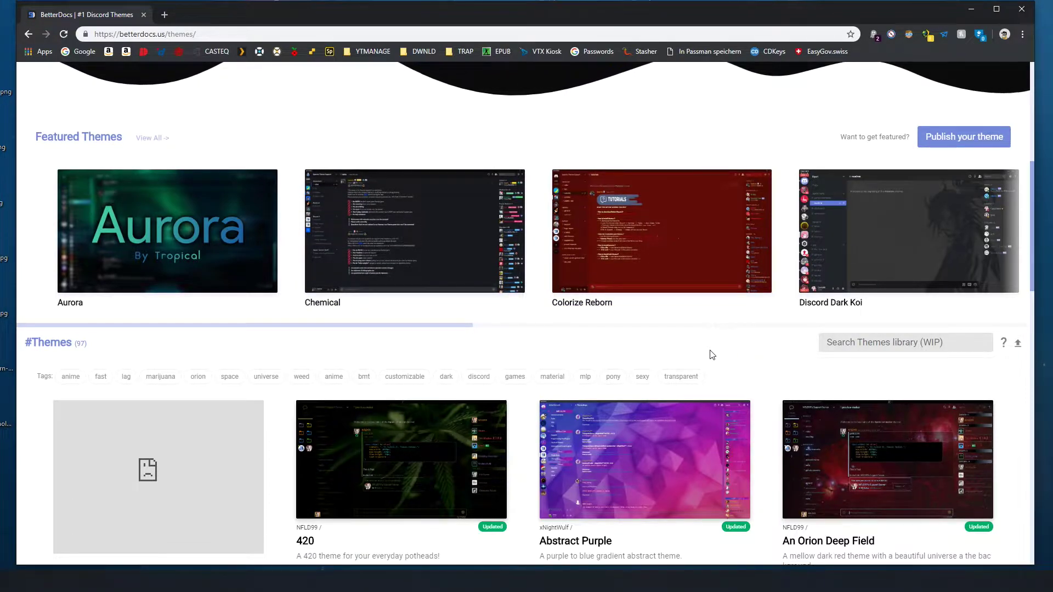
{"action": "scroll", "coordinate": [712, 354], "scroll_direction": "up", "scroll_amount": 5}
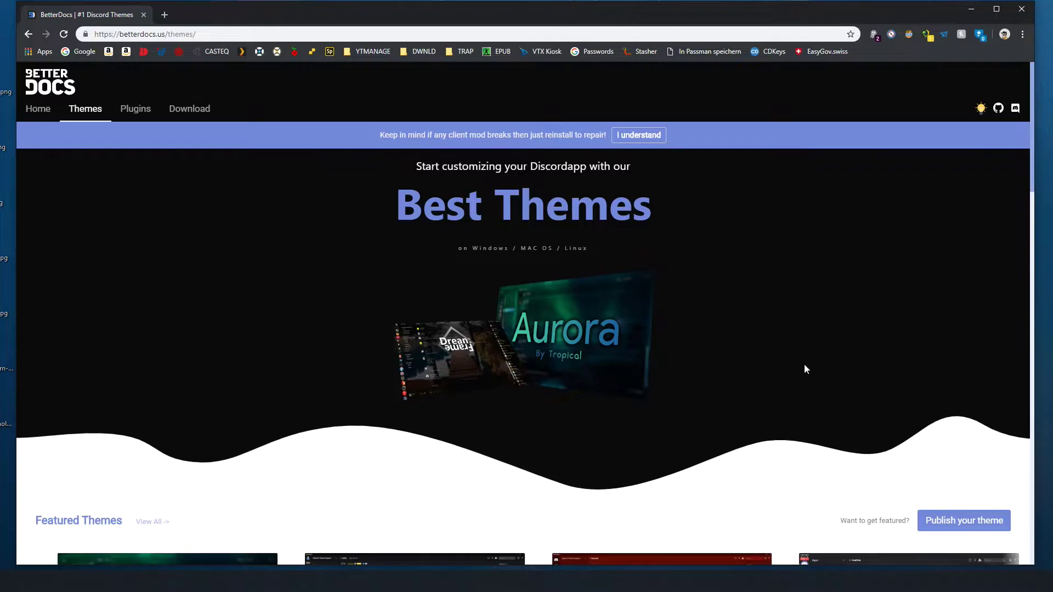
{"action": "scroll", "coordinate": [812, 396], "scroll_direction": "down", "scroll_amount": 3}
{"action": "scroll", "coordinate": [812, 390], "scroll_direction": "down", "scroll_amount": 5}
{"action": "scroll", "coordinate": [699, 388], "scroll_direction": "down", "scroll_amount": 5}
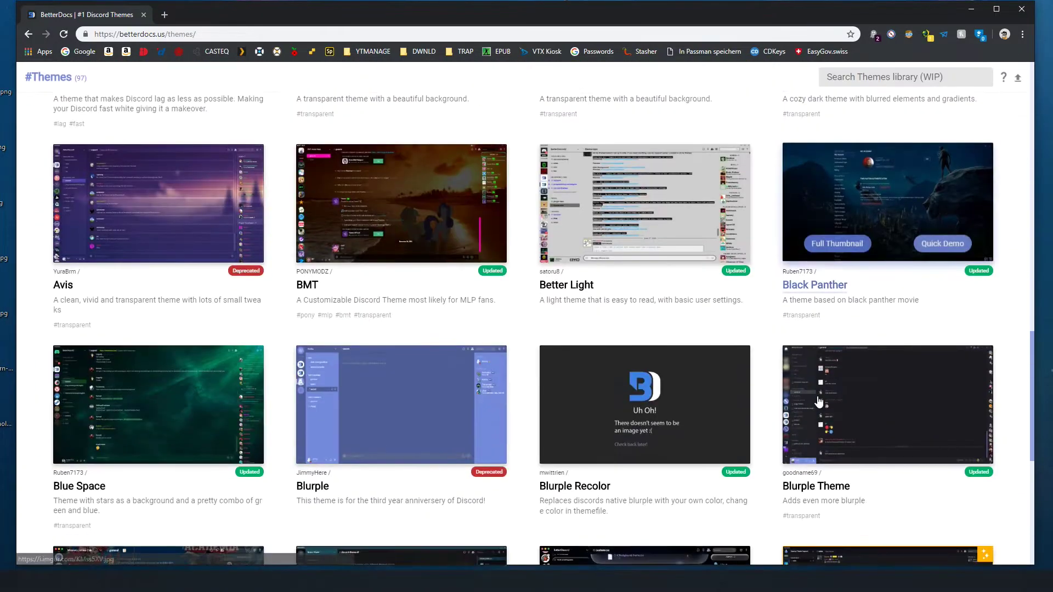
{"action": "scroll", "coordinate": [576, 387], "scroll_direction": "down", "scroll_amount": 5}
{"action": "scroll", "coordinate": [470, 385], "scroll_direction": "down", "scroll_amount": 3}
{"action": "scroll", "coordinate": [469, 386], "scroll_direction": "down", "scroll_amount": 5}
{"action": "scroll", "coordinate": [560, 424], "scroll_direction": "up", "scroll_amount": 10}
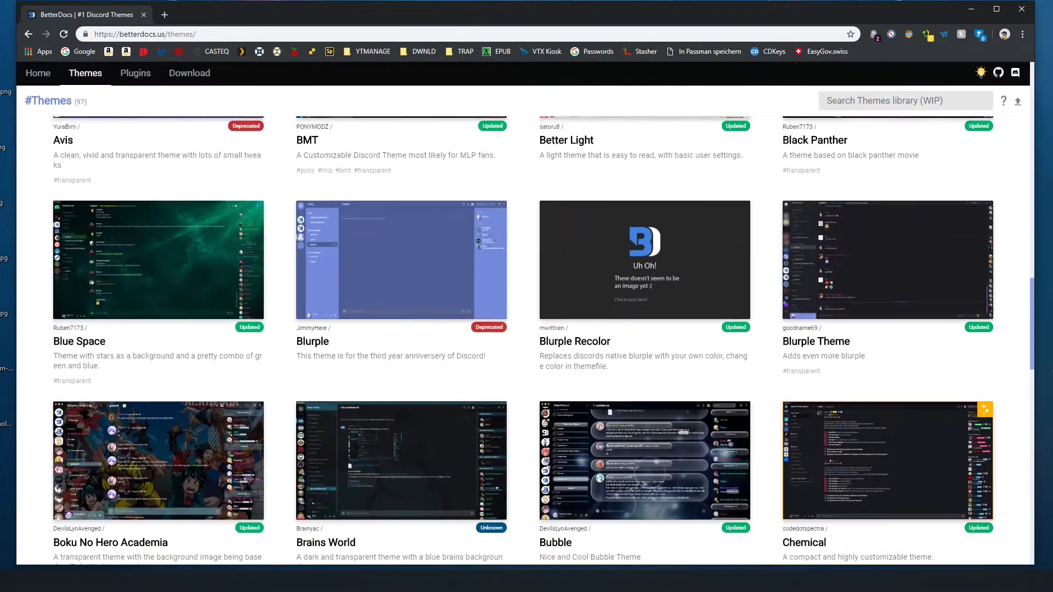
{"action": "scroll", "coordinate": [650, 461], "scroll_direction": "up", "scroll_amount": 10}
{"action": "scroll", "coordinate": [735, 500], "scroll_direction": "up", "scroll_amount": 8}
{"action": "scroll", "coordinate": [735, 498], "scroll_direction": "up", "scroll_amount": 1}
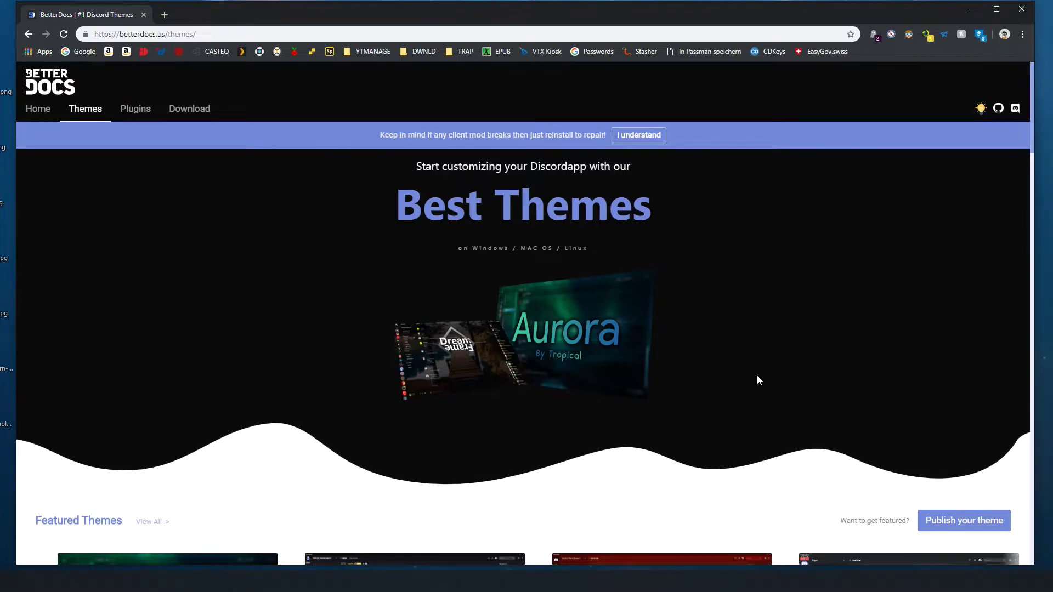
{"action": "scroll", "coordinate": [563, 377], "scroll_direction": "down", "scroll_amount": 4}
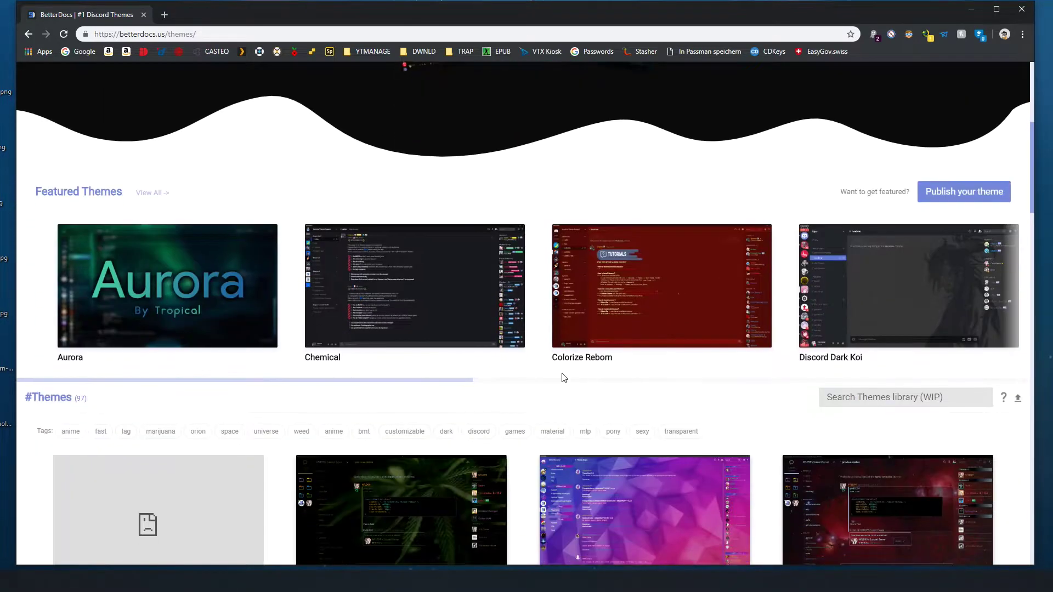
{"action": "scroll", "coordinate": [563, 378], "scroll_direction": "down", "scroll_amount": 3}
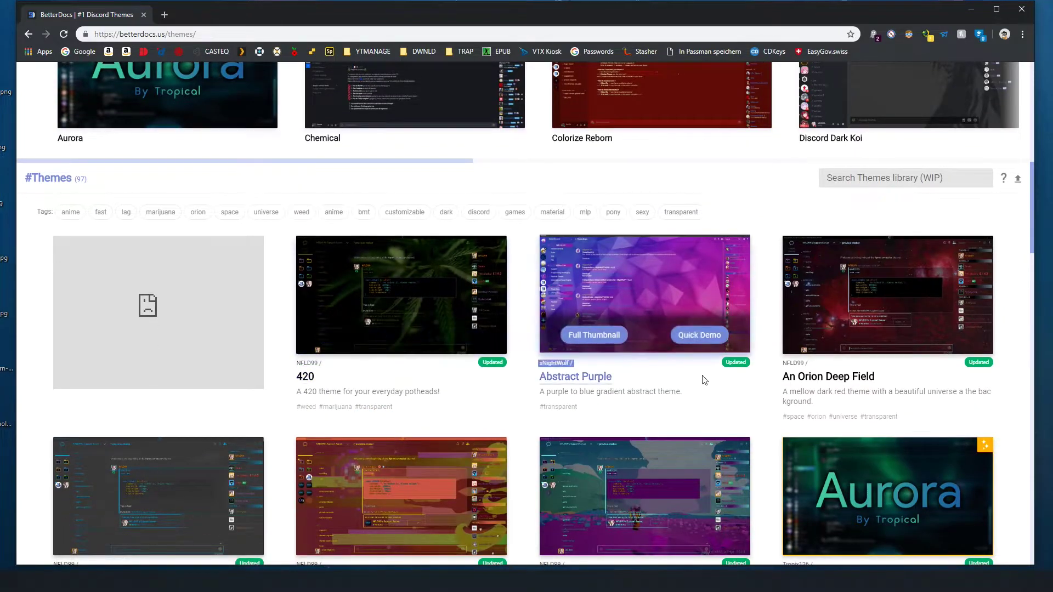
{"action": "scroll", "coordinate": [831, 292], "scroll_direction": "up", "scroll_amount": 7}
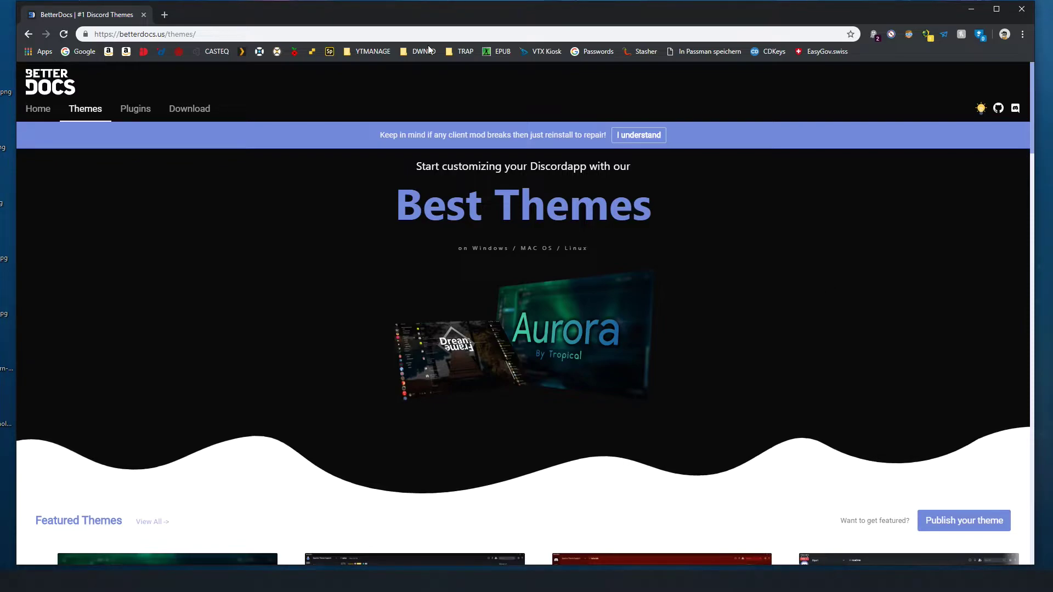
Show the BetterDocs Plugins listing with 126 results, then bring Discord to the front
{"action": "left_click", "coordinate": [138, 108]}
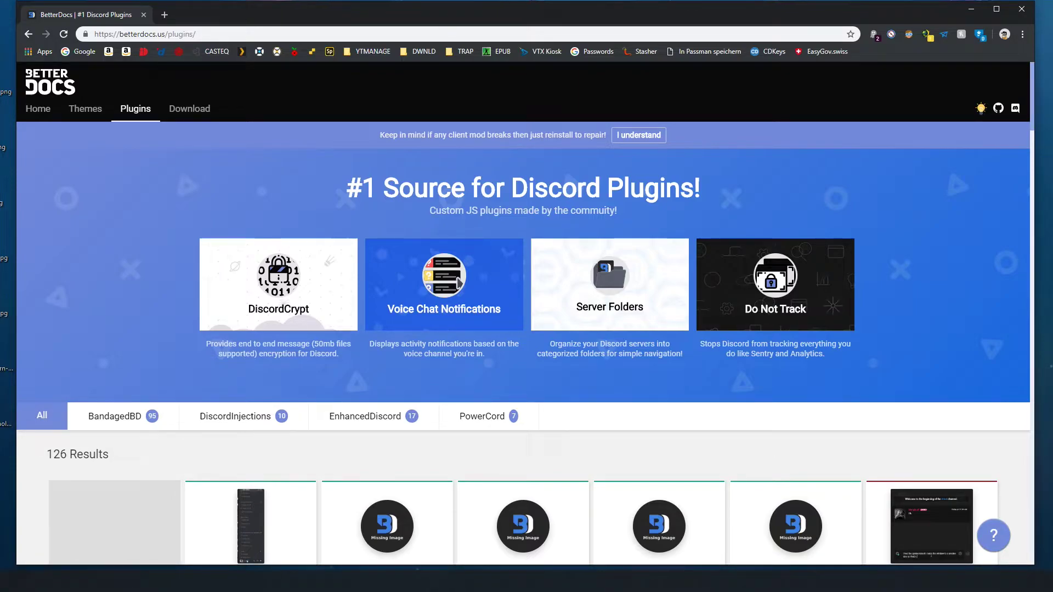
{"action": "key", "text": "alt+Tab"}
Download ThemeRepo.plugin.js and PluginRepo.plugin.js from Arctic Elements, then show BetterDiscord2's announcements
{"action": "left_click", "coordinate": [138, 84]}
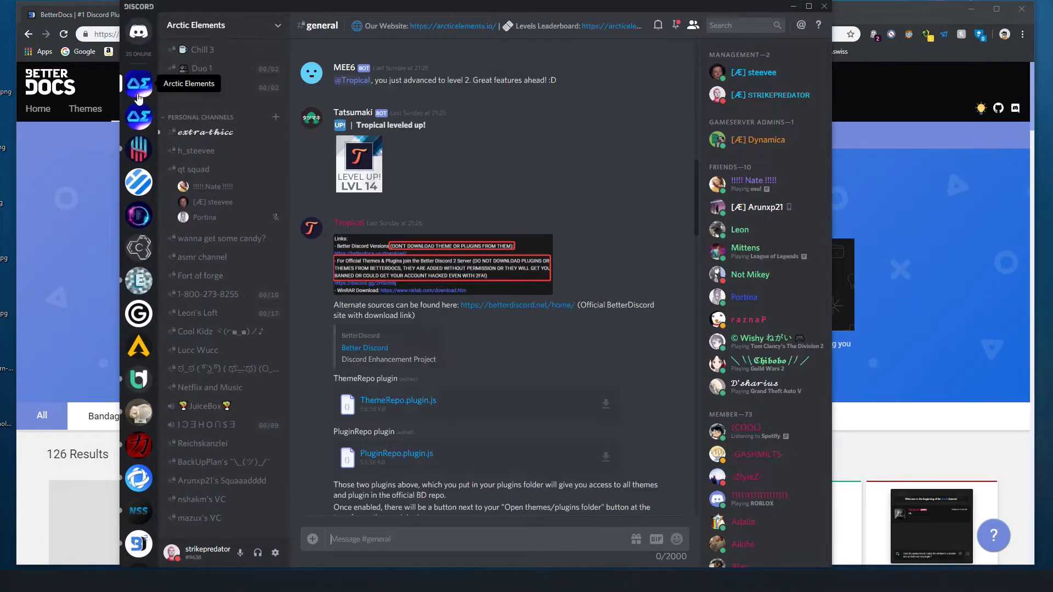
{"action": "scroll", "coordinate": [415, 395], "scroll_direction": "down", "scroll_amount": 2}
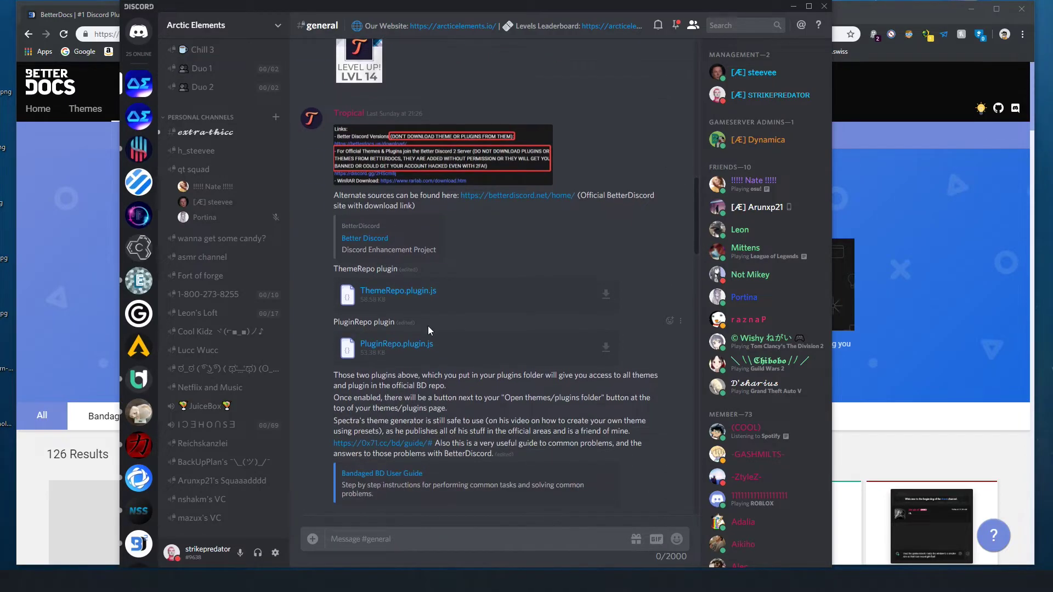
{"action": "double_click", "coordinate": [398, 293]}
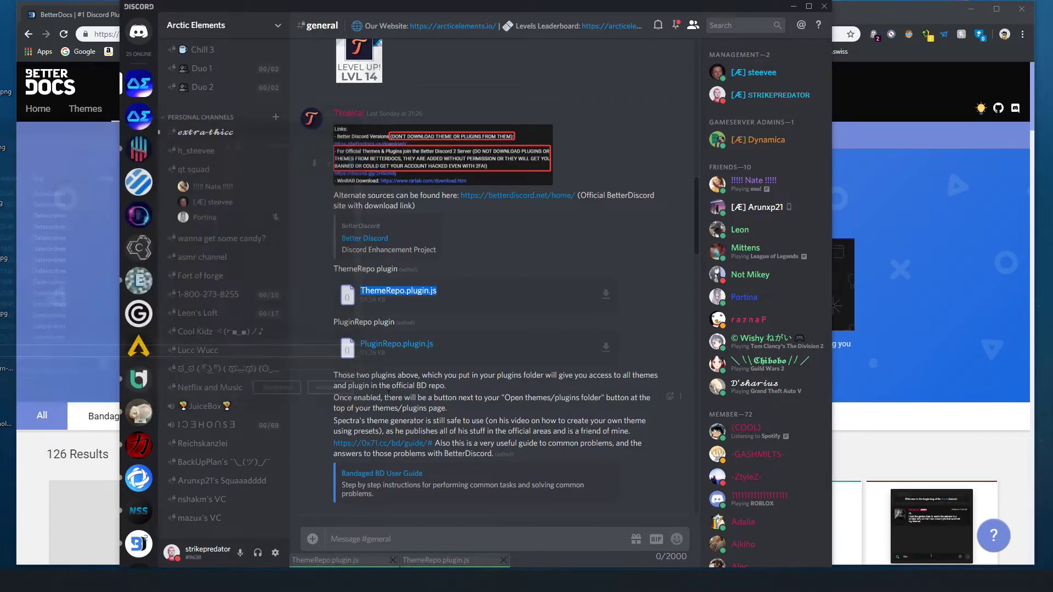
{"action": "left_click", "coordinate": [447, 353]}
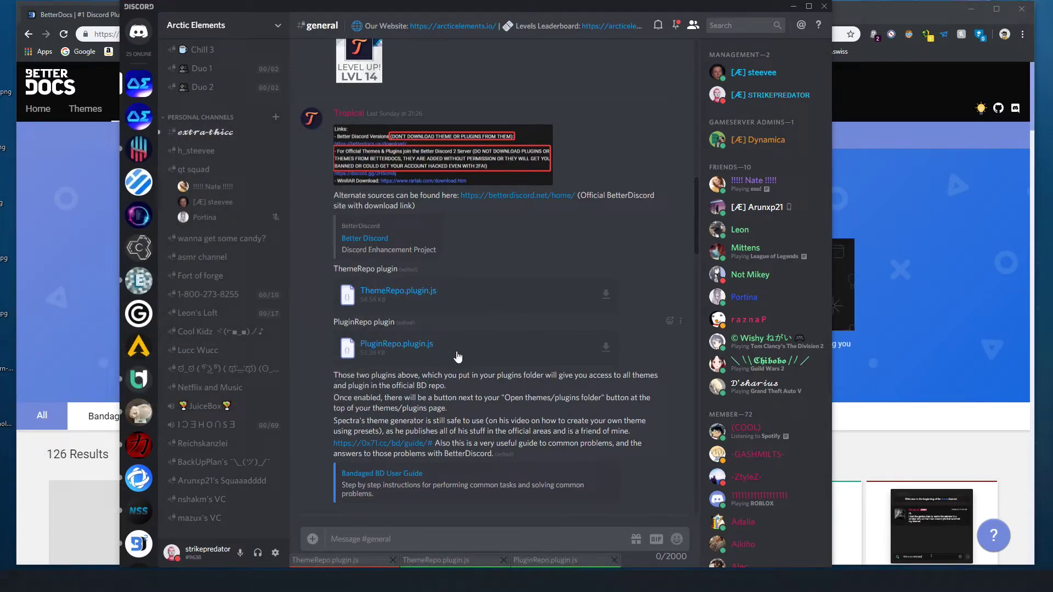
{"action": "double_click", "coordinate": [458, 357]}
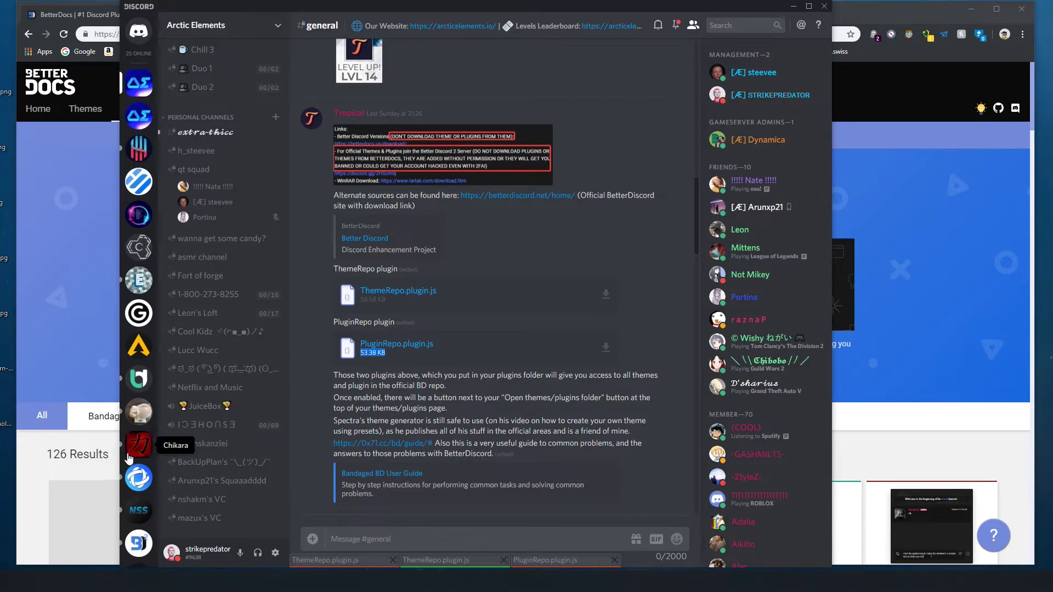
{"action": "scroll", "coordinate": [139, 449], "scroll_direction": "down", "scroll_amount": 3}
{"action": "left_click", "coordinate": [138, 437]}
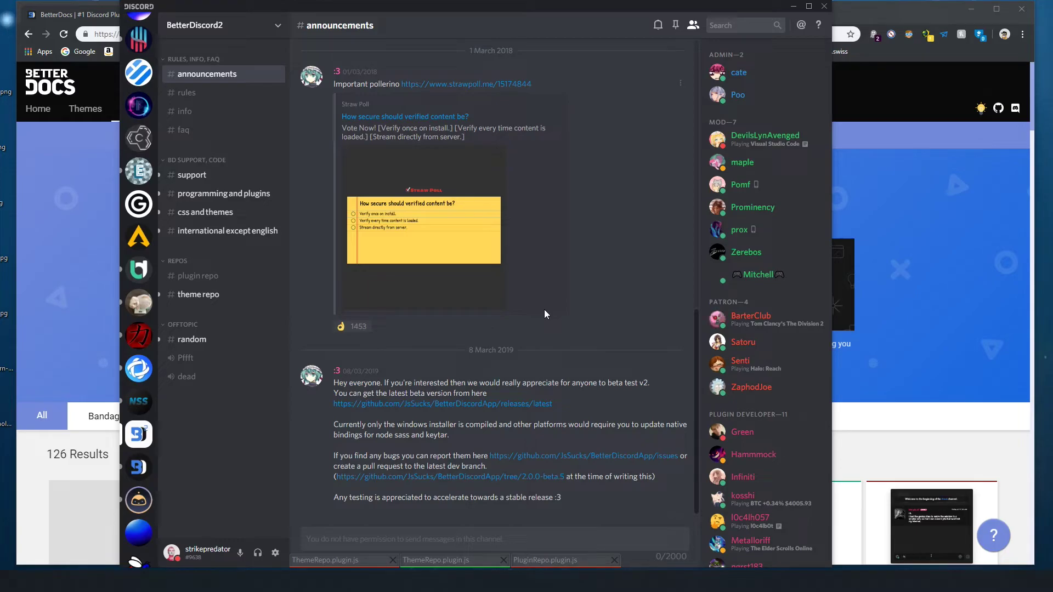
Review the BetterDiscord2 #theme repo posts, then show DevilBro's posts in #plugin repo
{"action": "left_click", "coordinate": [201, 294]}
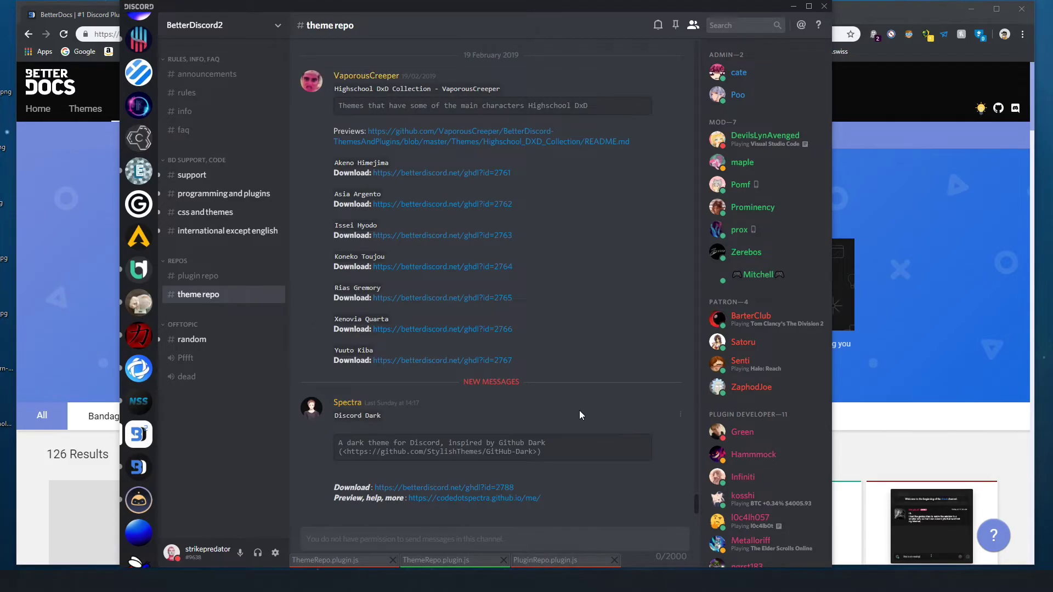
{"action": "scroll", "coordinate": [579, 411], "scroll_direction": "up", "scroll_amount": 4}
{"action": "scroll", "coordinate": [528, 408], "scroll_direction": "up", "scroll_amount": 4}
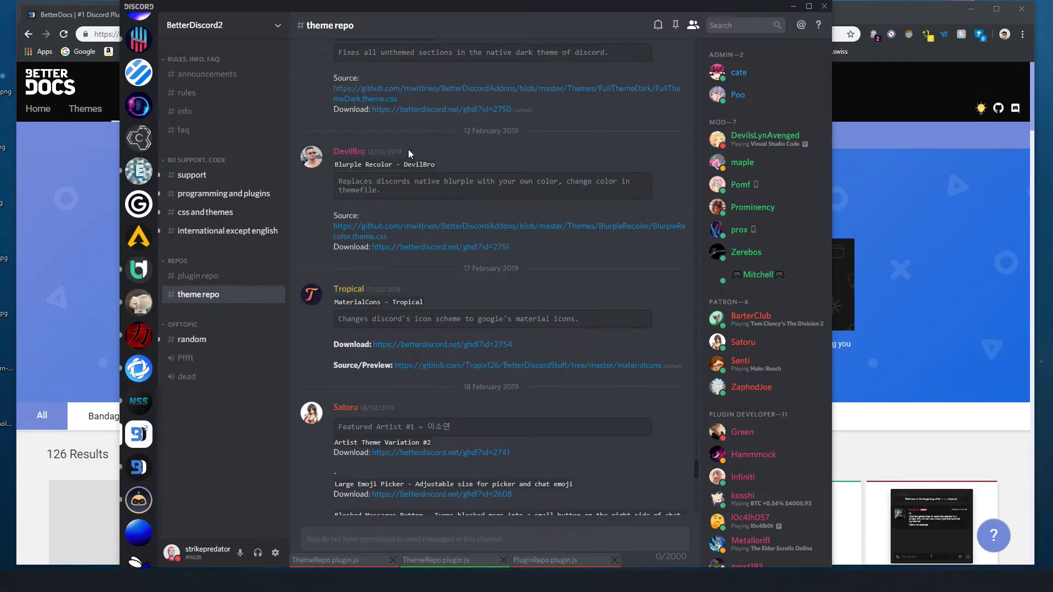
{"action": "scroll", "coordinate": [420, 247], "scroll_direction": "up", "scroll_amount": 3}
{"action": "scroll", "coordinate": [425, 395], "scroll_direction": "up", "scroll_amount": 5}
{"action": "scroll", "coordinate": [425, 395], "scroll_direction": "up", "scroll_amount": 5}
{"action": "scroll", "coordinate": [494, 288], "scroll_direction": "up", "scroll_amount": 5}
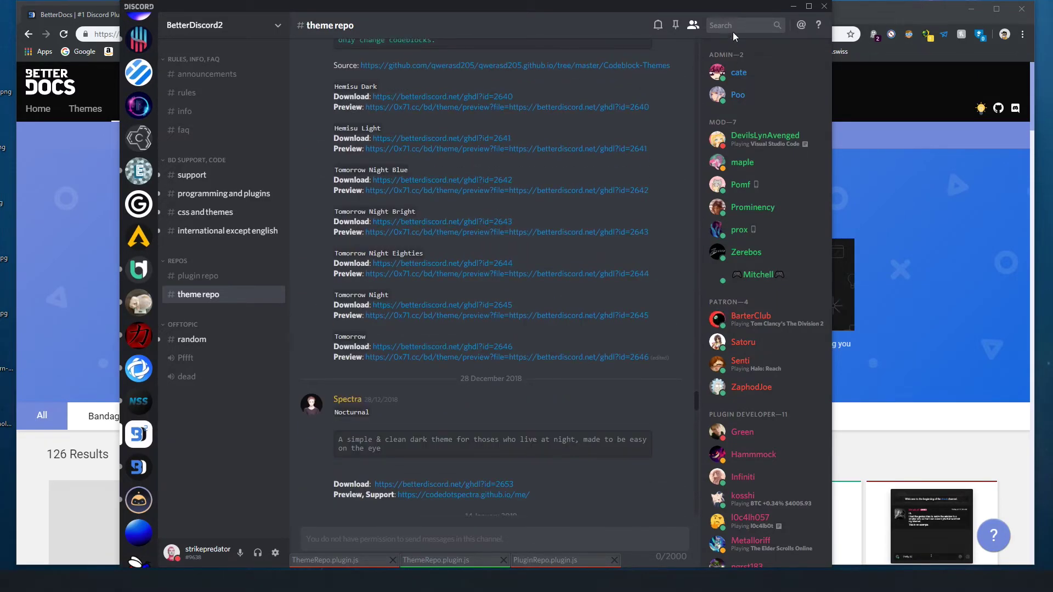
{"action": "left_click", "coordinate": [733, 34]}
{"action": "left_click", "coordinate": [480, 400]}
{"action": "left_click", "coordinate": [197, 276]}
{"action": "scroll", "coordinate": [586, 408], "scroll_direction": "up", "scroll_amount": 5}
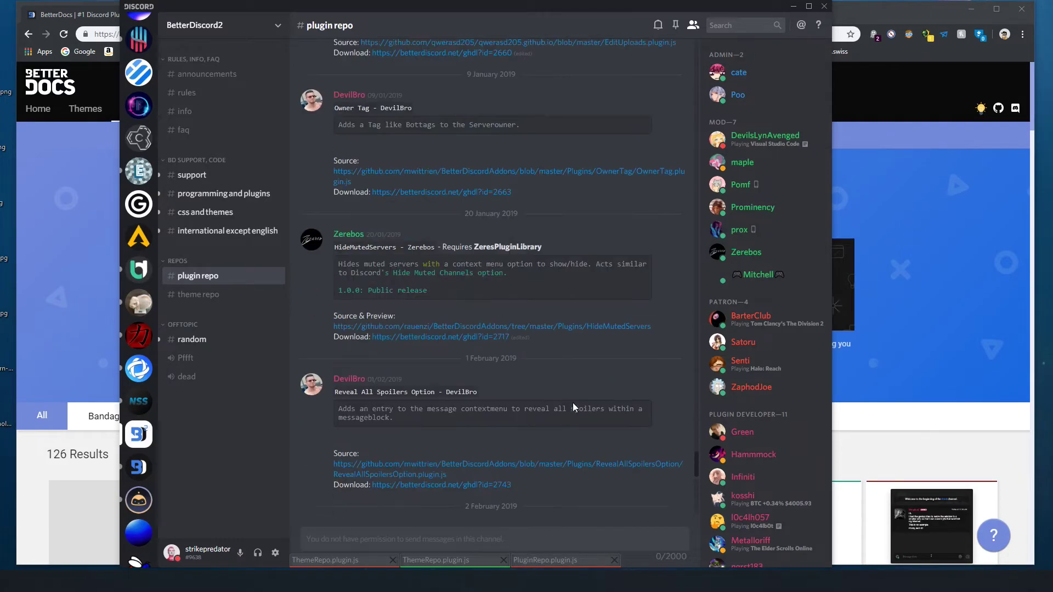
{"action": "scroll", "coordinate": [574, 404], "scroll_direction": "up", "scroll_amount": 5}
{"action": "scroll", "coordinate": [577, 408], "scroll_direction": "up", "scroll_amount": 5}
{"action": "scroll", "coordinate": [572, 403], "scroll_direction": "up", "scroll_amount": 5}
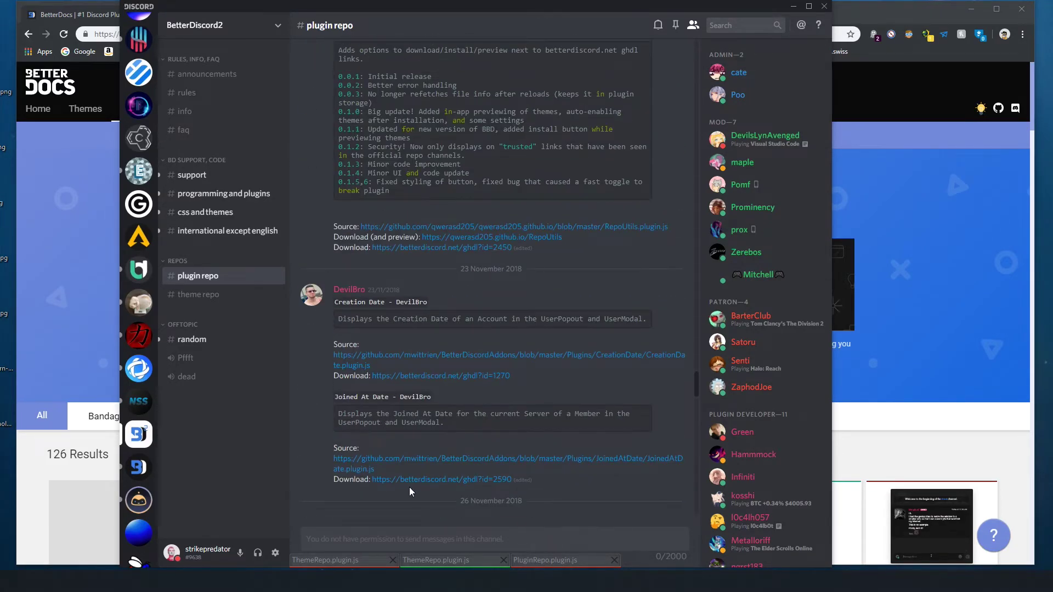
{"action": "scroll", "coordinate": [505, 169], "scroll_direction": "up", "scroll_amount": 3}
{"action": "scroll", "coordinate": [506, 168], "scroll_direction": "down", "scroll_amount": 5}
{"action": "scroll", "coordinate": [506, 168], "scroll_direction": "down", "scroll_amount": 3}
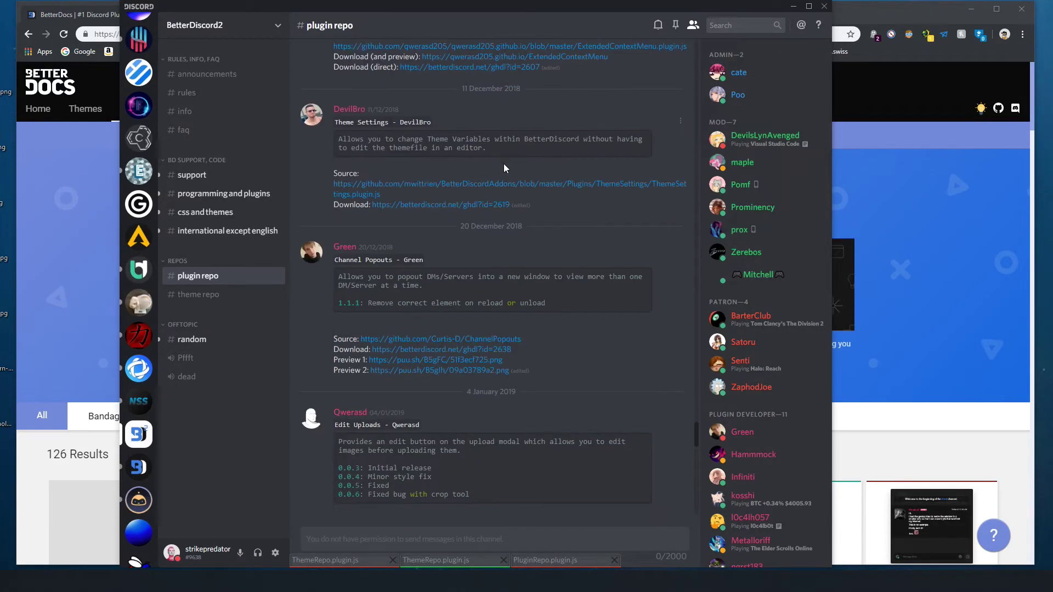
{"action": "scroll", "coordinate": [505, 166], "scroll_direction": "down", "scroll_amount": 3}
{"action": "scroll", "coordinate": [502, 168], "scroll_direction": "down", "scroll_amount": 3}
{"action": "scroll", "coordinate": [511, 169], "scroll_direction": "down", "scroll_amount": 1}
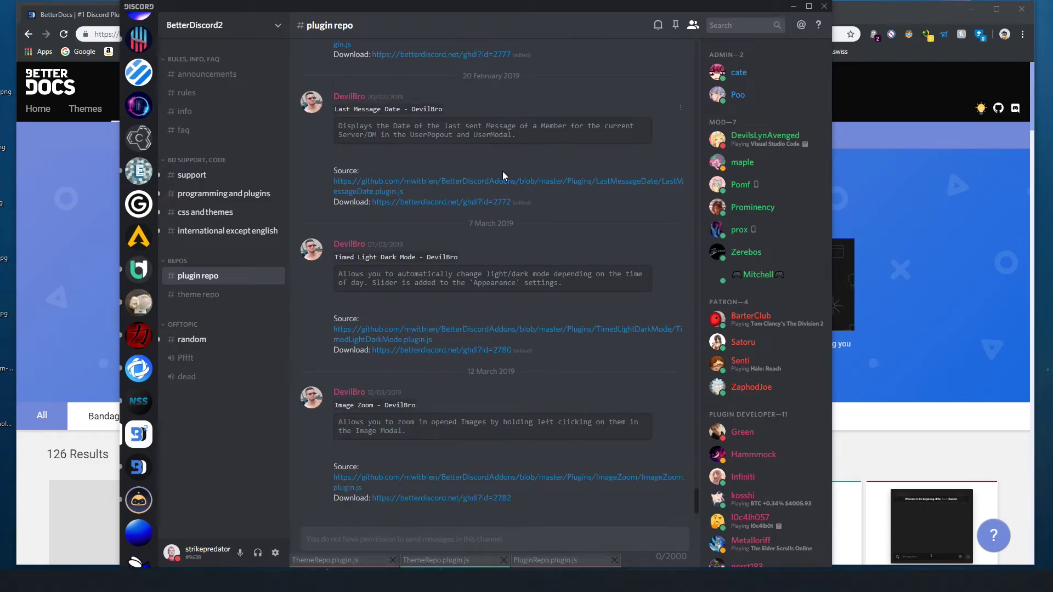
{"action": "scroll", "coordinate": [138, 271], "scroll_direction": "up", "scroll_amount": 3}
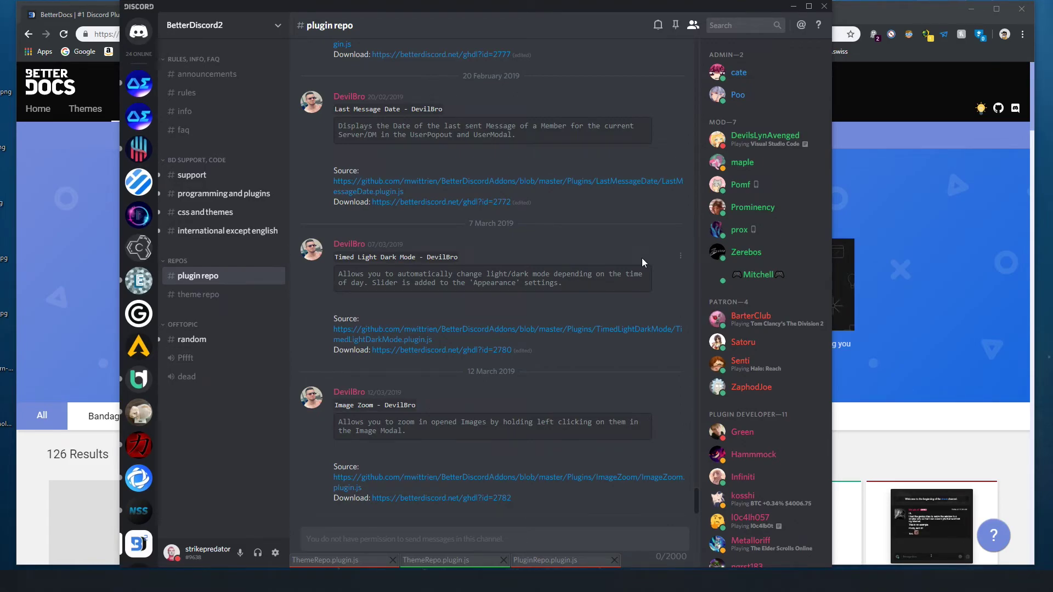
View Project F.A.T.'s #file-a-takedown guide, then minimise Discord to reveal the BetterDocs Plugins page
{"action": "left_click", "coordinate": [139, 478]}
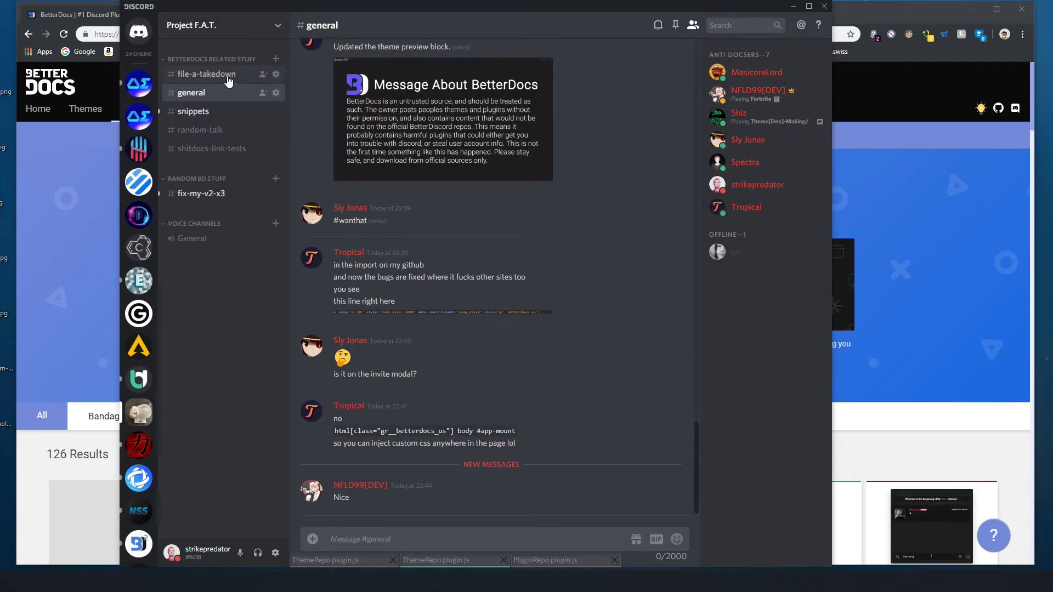
{"action": "left_click", "coordinate": [206, 74]}
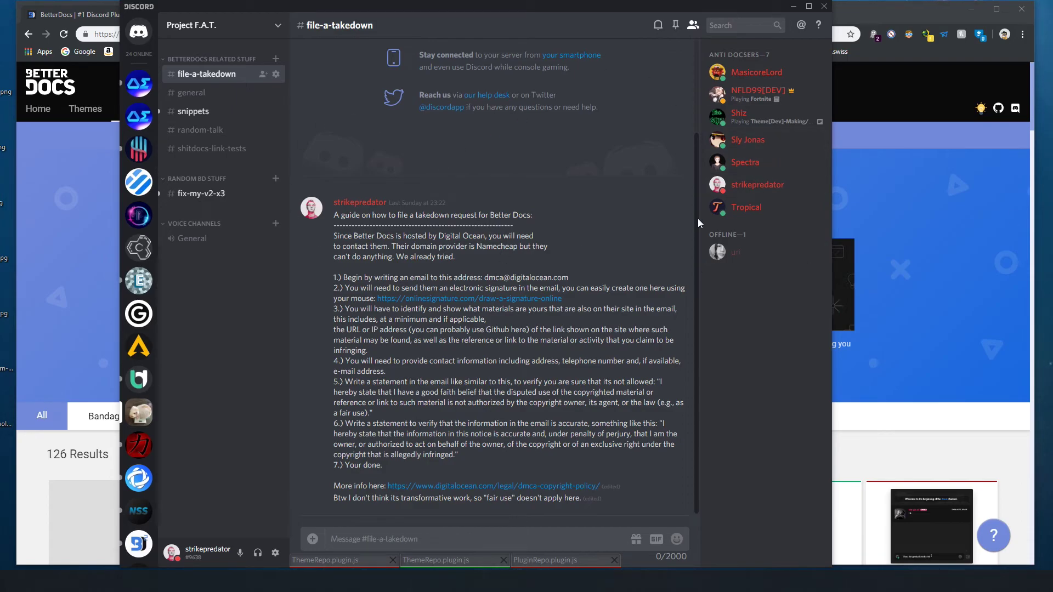
{"action": "left_click", "coordinate": [795, 9]}
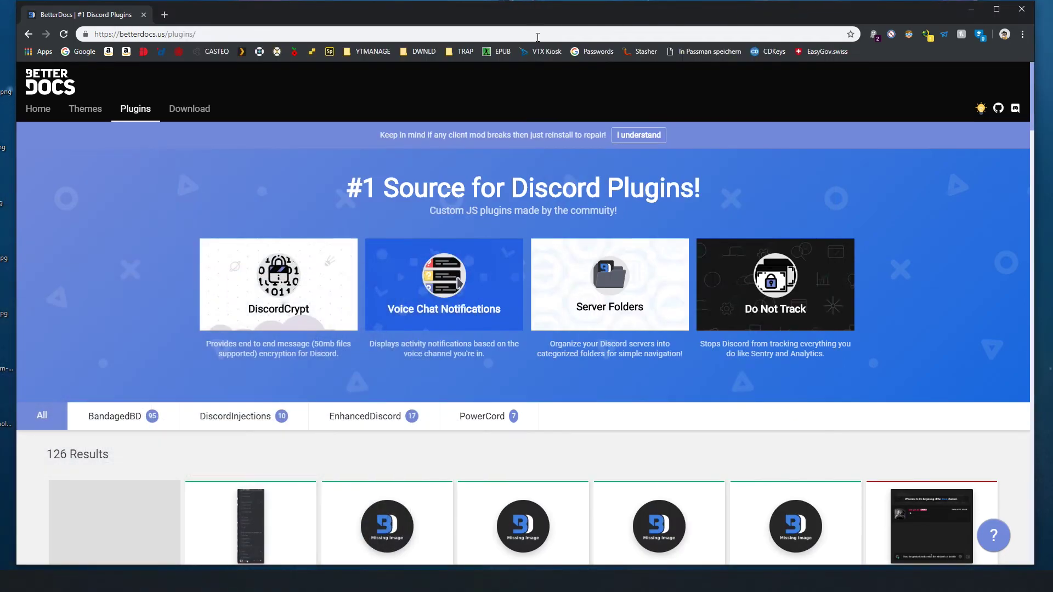
{"action": "key", "text": "alt+Tab"}
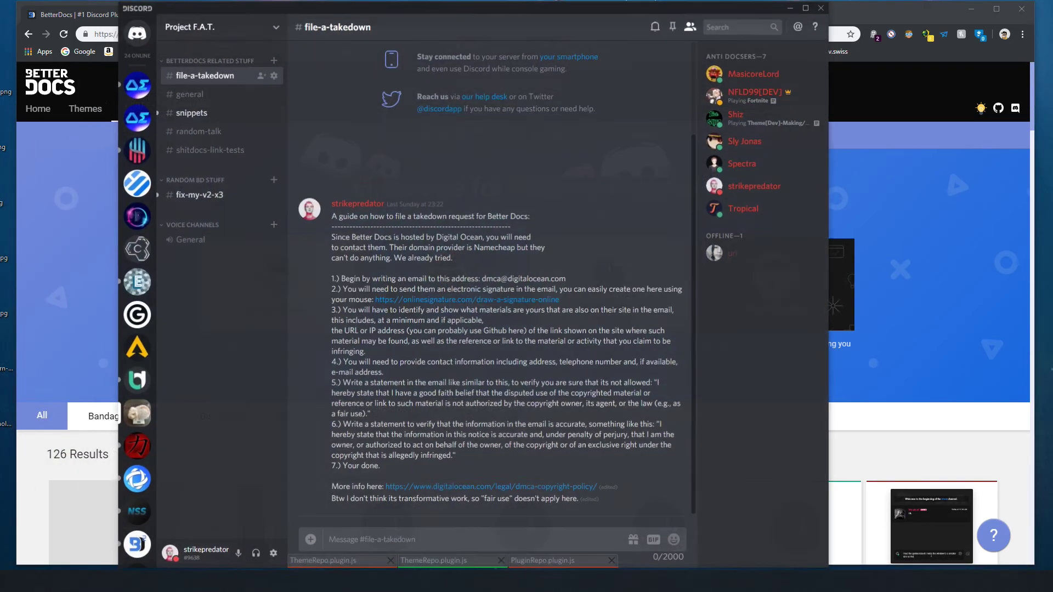
{"action": "left_click", "coordinate": [793, 7]}
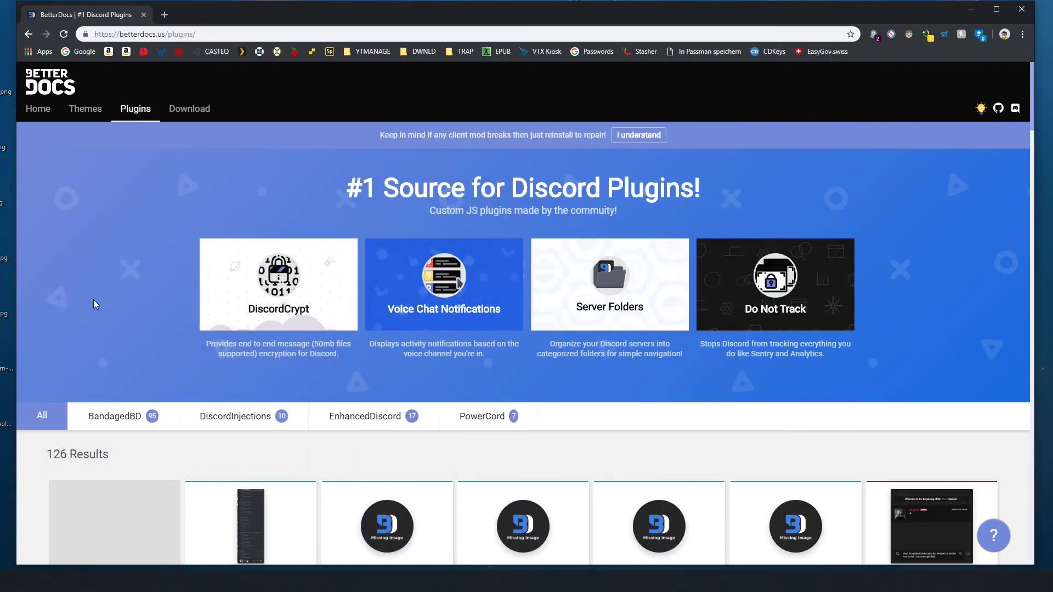
{"action": "scroll", "coordinate": [94, 302], "scroll_direction": "down", "scroll_amount": 7}
{"action": "scroll", "coordinate": [122, 337], "scroll_direction": "up", "scroll_amount": 2}
{"action": "scroll", "coordinate": [121, 336], "scroll_direction": "up", "scroll_amount": 5}
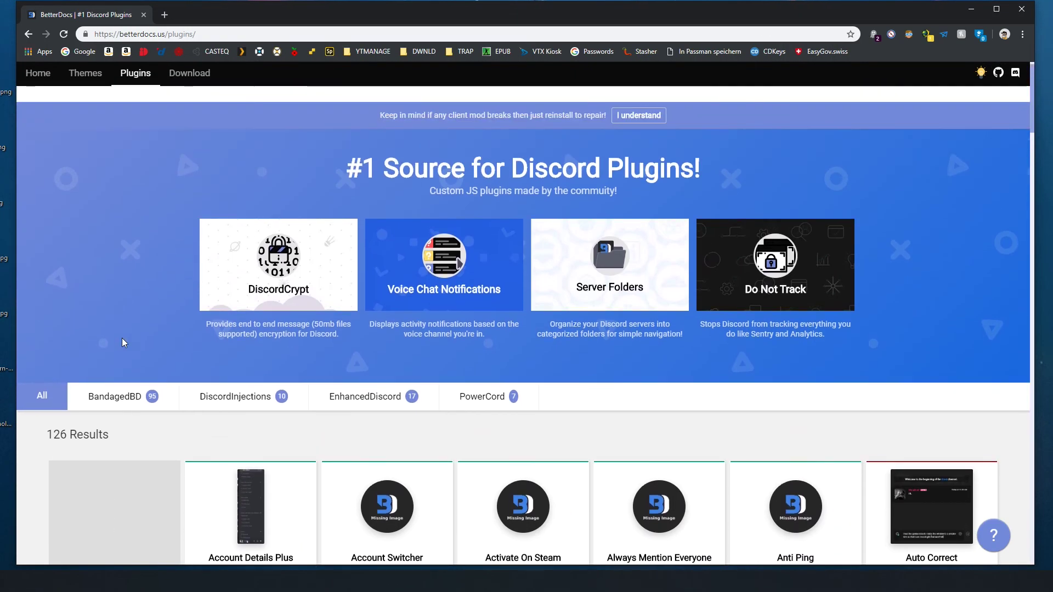